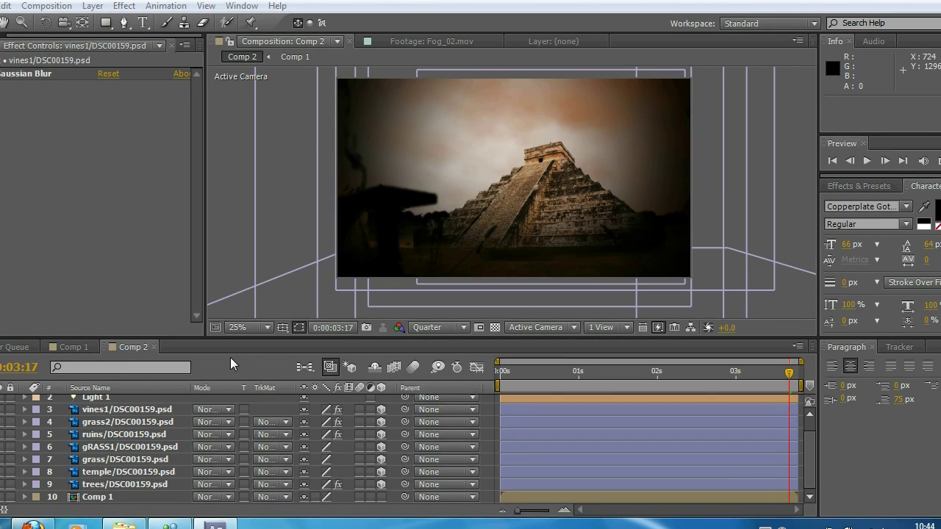
# Create a black 1920×1080 solid layer named 'flare' via Layer > New > Solid
pyautogui.click(94, 7)
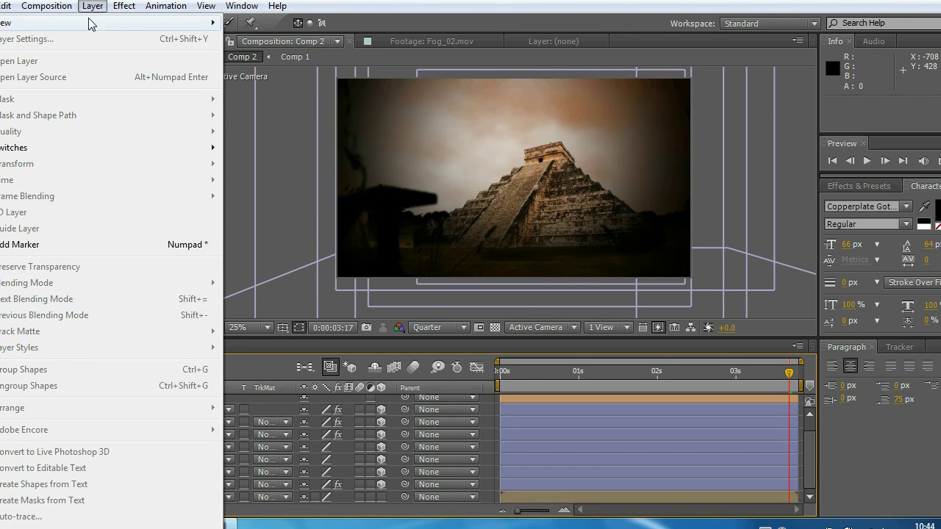
pyautogui.moveTo(45, 23)
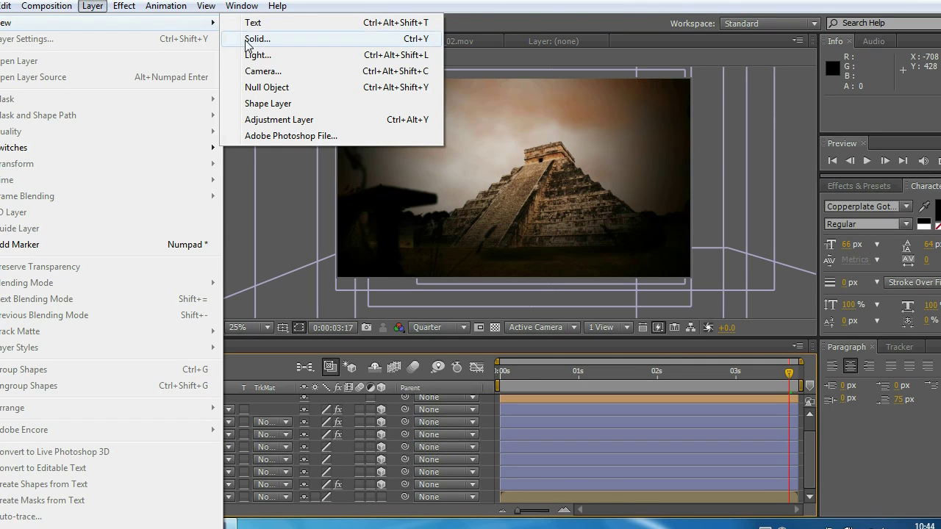
pyautogui.click(253, 39)
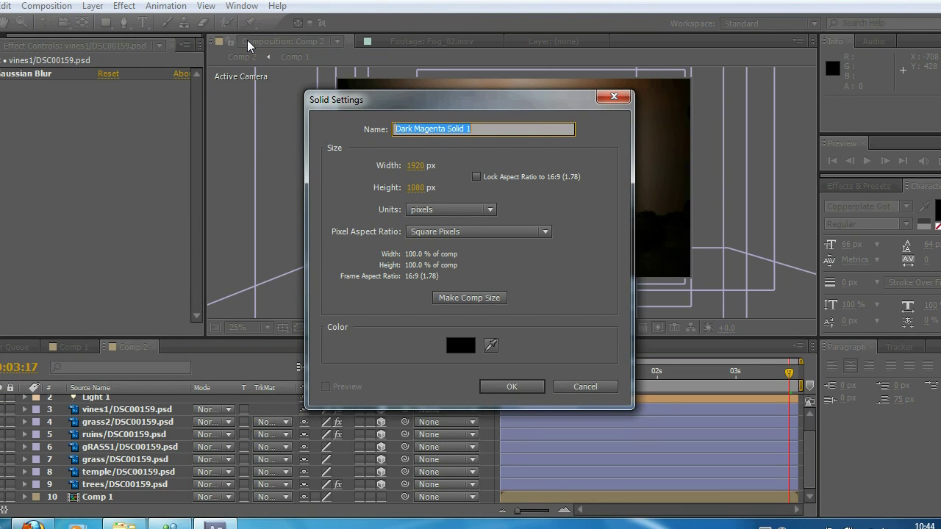
pyautogui.write('flare')
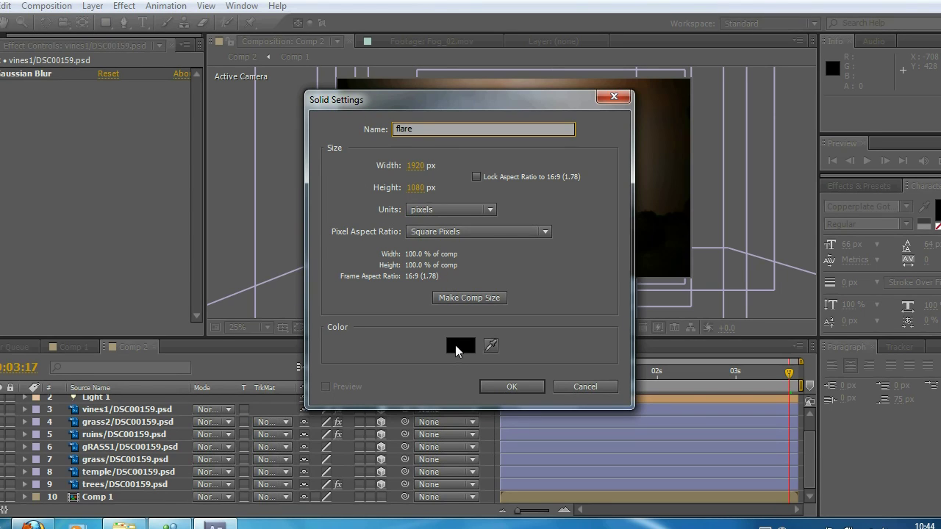
pyautogui.click(509, 386)
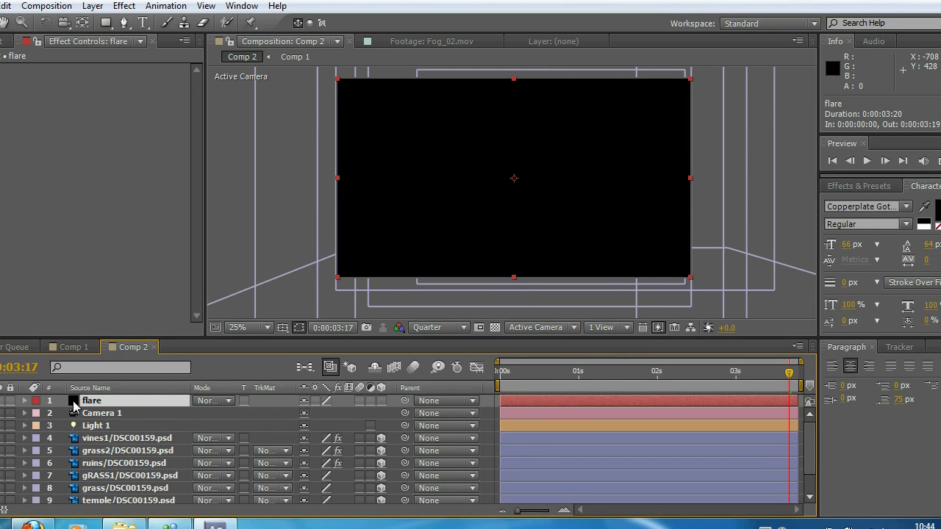
# Drag the flare layer below grass/DSC00159.psd so it sits just above the temple layer
pyautogui.moveTo(73, 406); pyautogui.dragTo(81, 496)
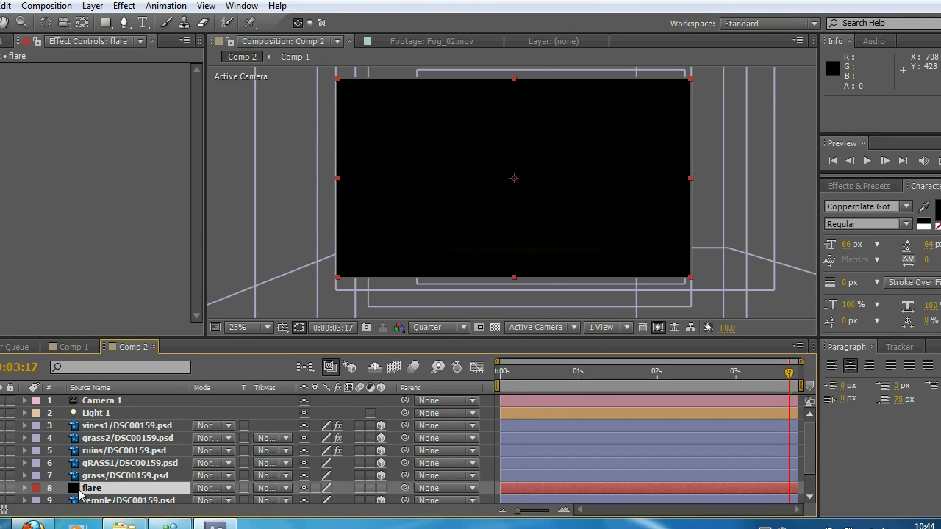
# Apply Video Copilot's Optical Flares effect to the flare solid
pyautogui.click(124, 6)
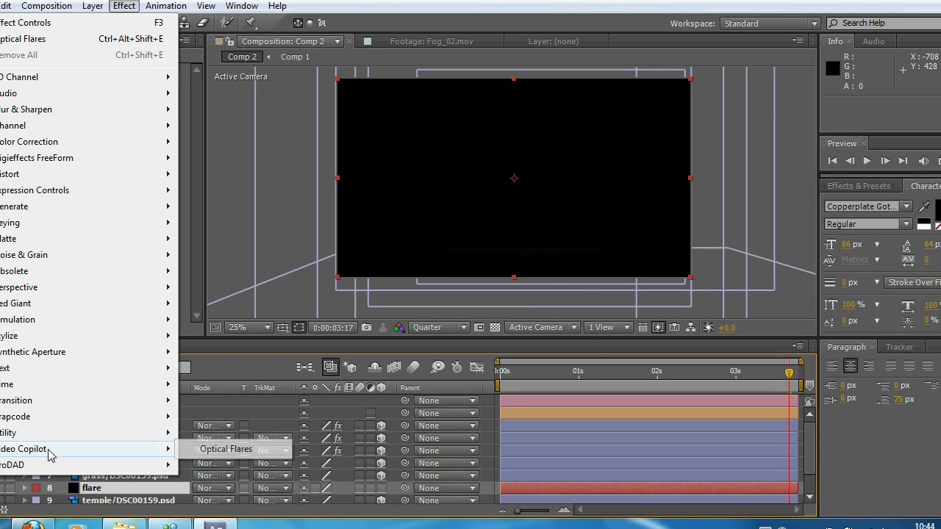
pyautogui.moveTo(73, 449)
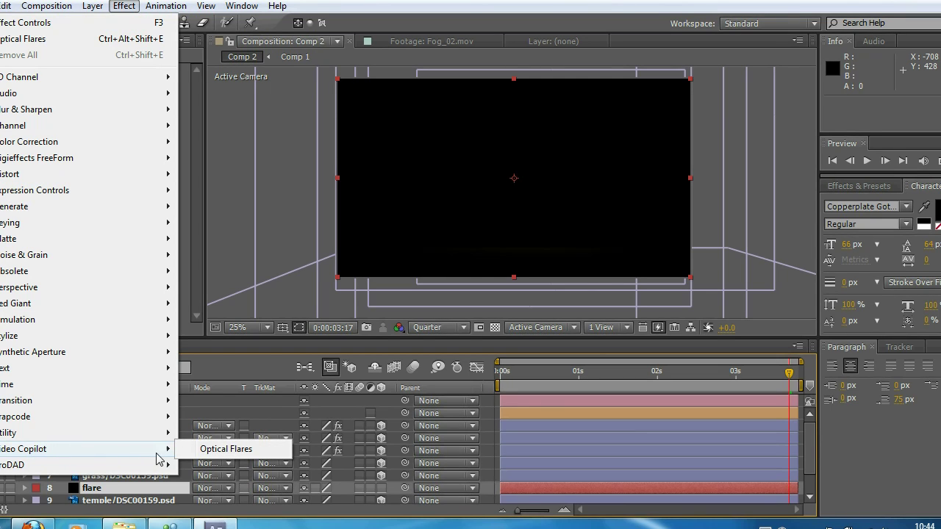
pyautogui.click(205, 452)
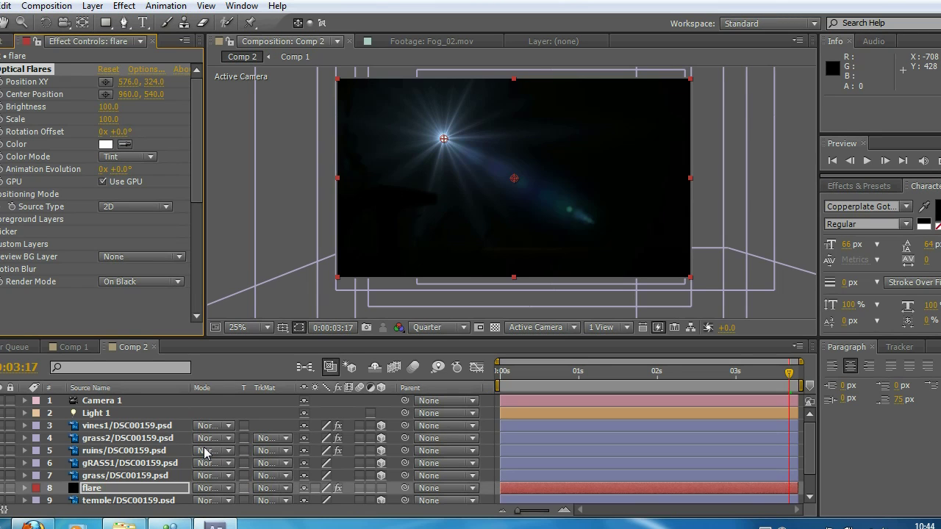
# In the Optical Flares editor, load the Natural Flares 'Missile Strike' preset and accept it
pyautogui.click(145, 69)
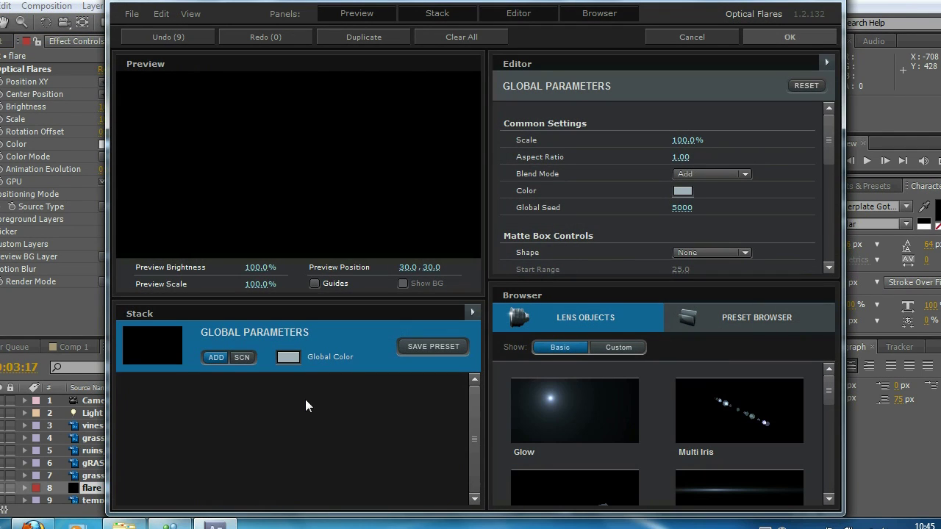
pyautogui.click(728, 324)
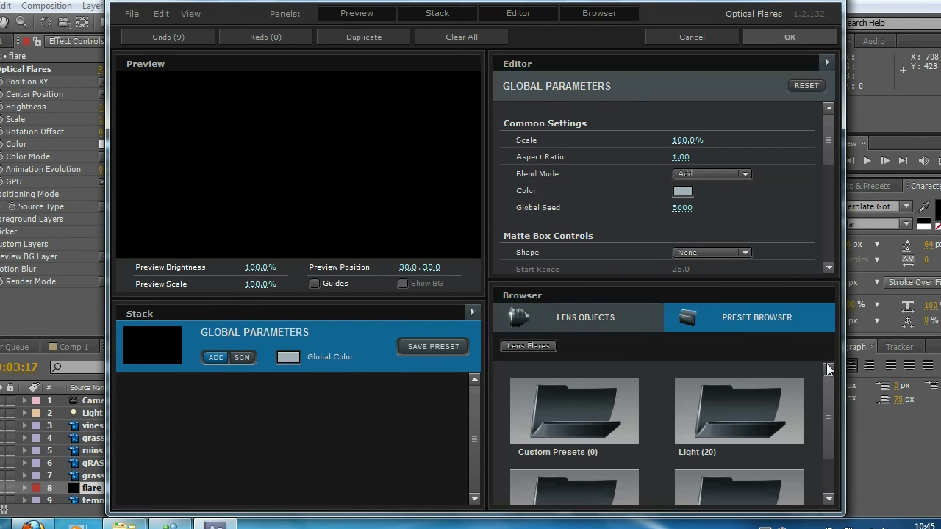
pyautogui.moveTo(832, 379); pyautogui.dragTo(828, 427)
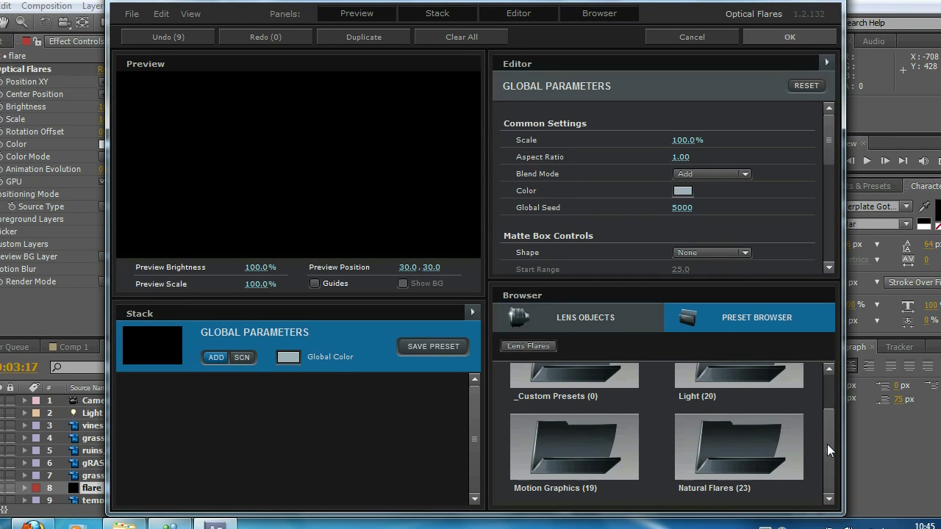
pyautogui.click(783, 435)
pyautogui.click(730, 444)
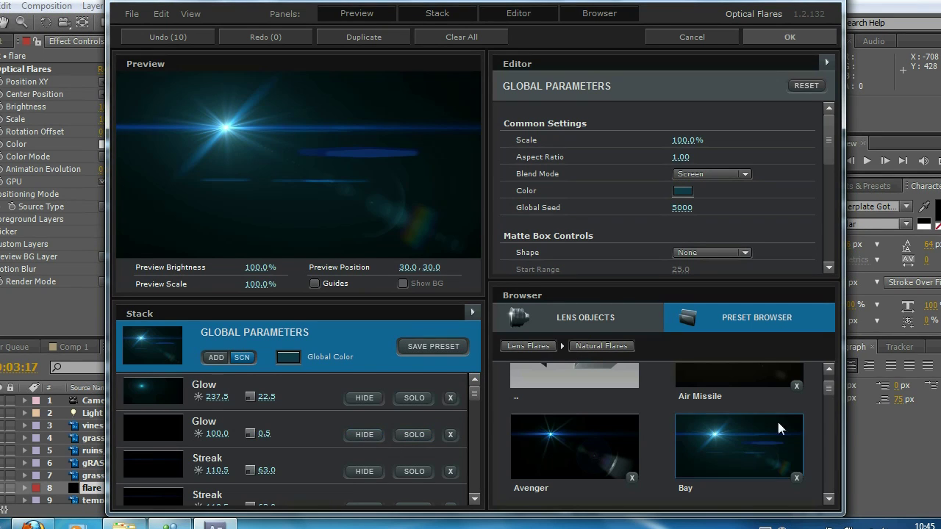
pyautogui.scroll(1, 828, 387)
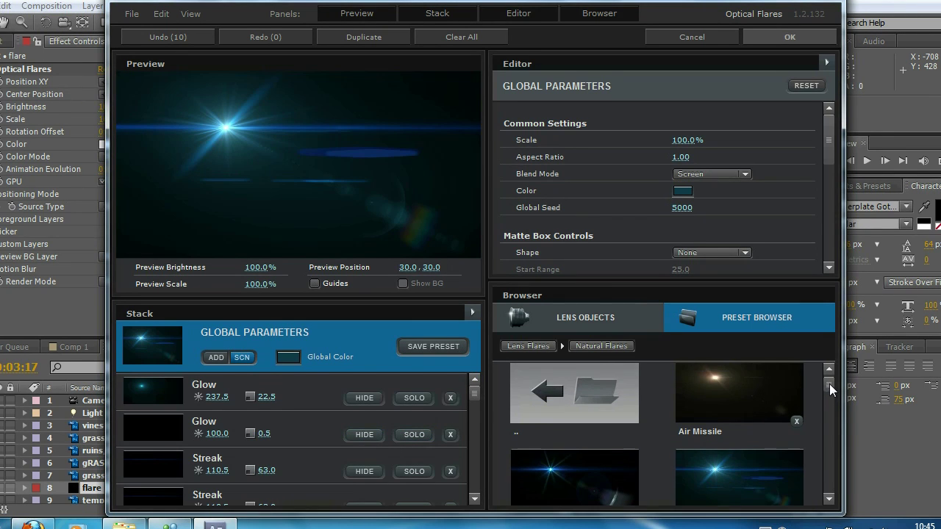
pyautogui.moveTo(829, 383); pyautogui.dragTo(813, 449)
pyautogui.click(727, 421)
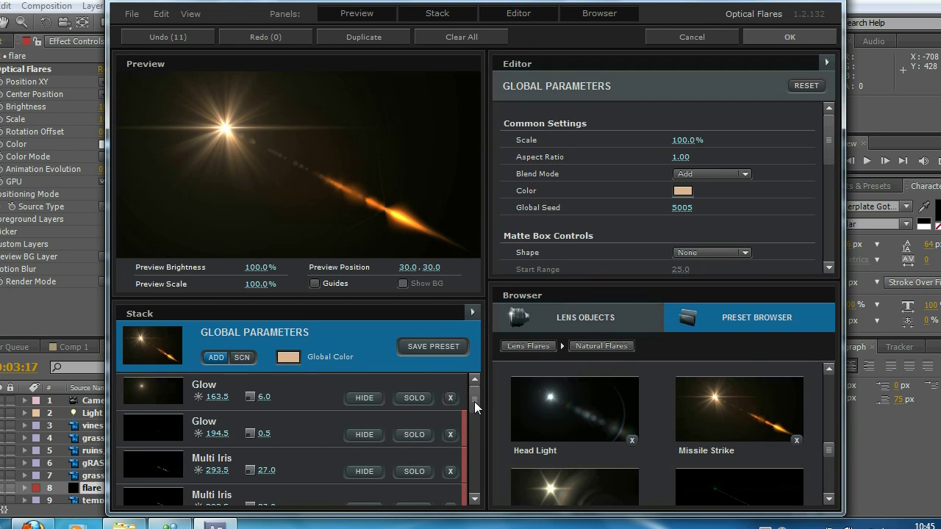
pyautogui.moveTo(474, 402); pyautogui.dragTo(473, 489)
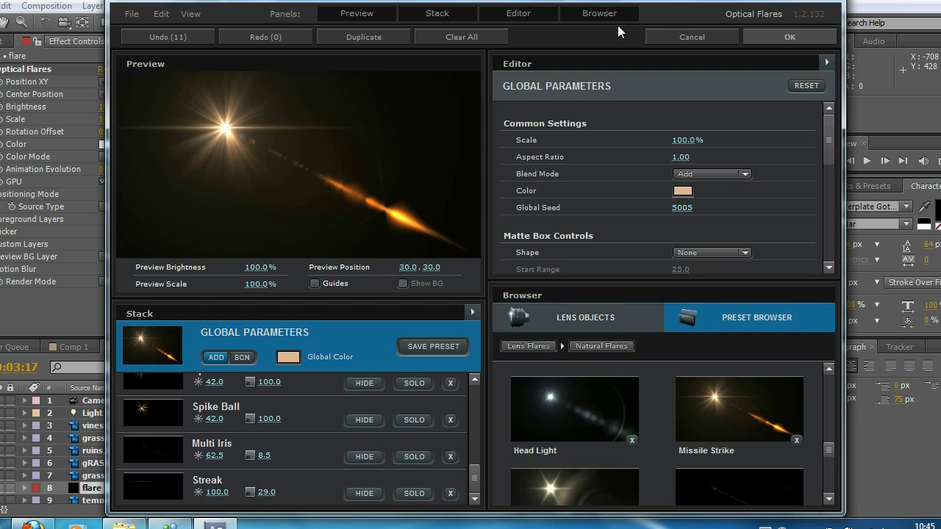
pyautogui.click(775, 39)
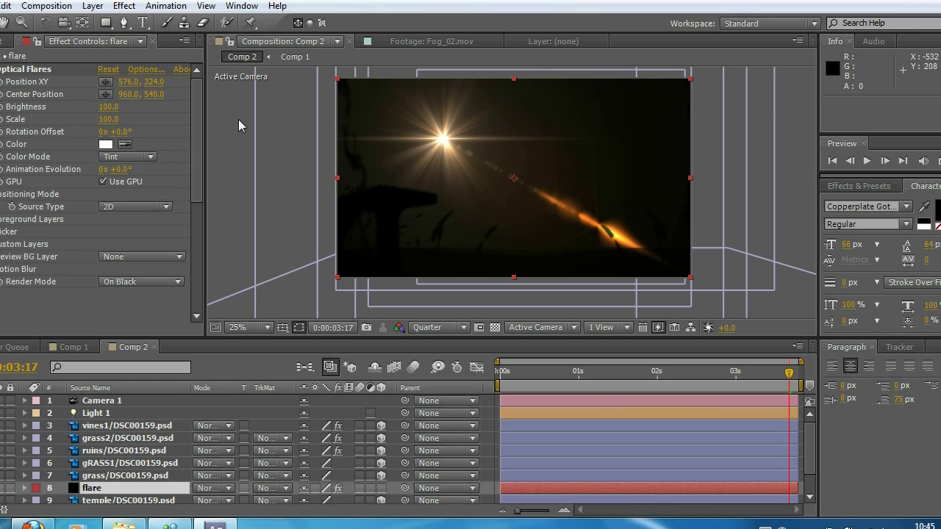
# Change the Optical Flares Source Type to 3D in Effect Controls
pyautogui.click(168, 207)
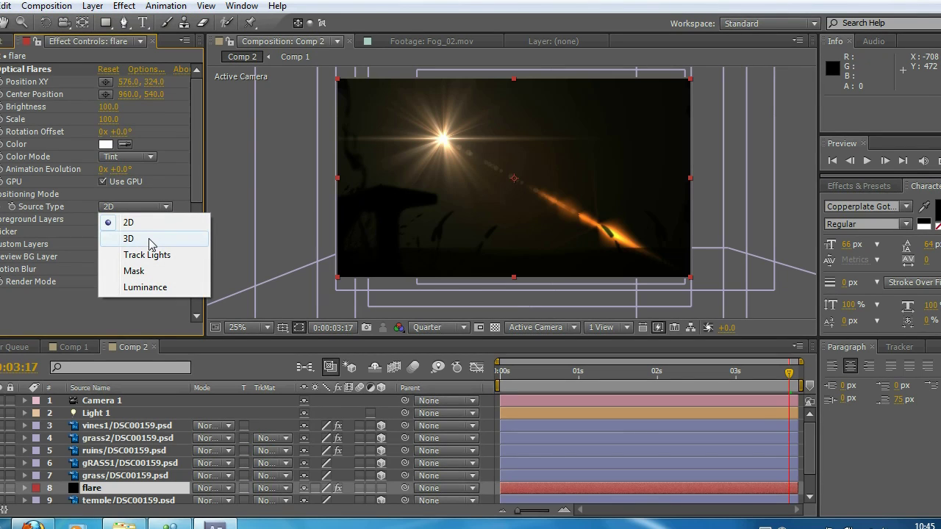
pyautogui.click(150, 239)
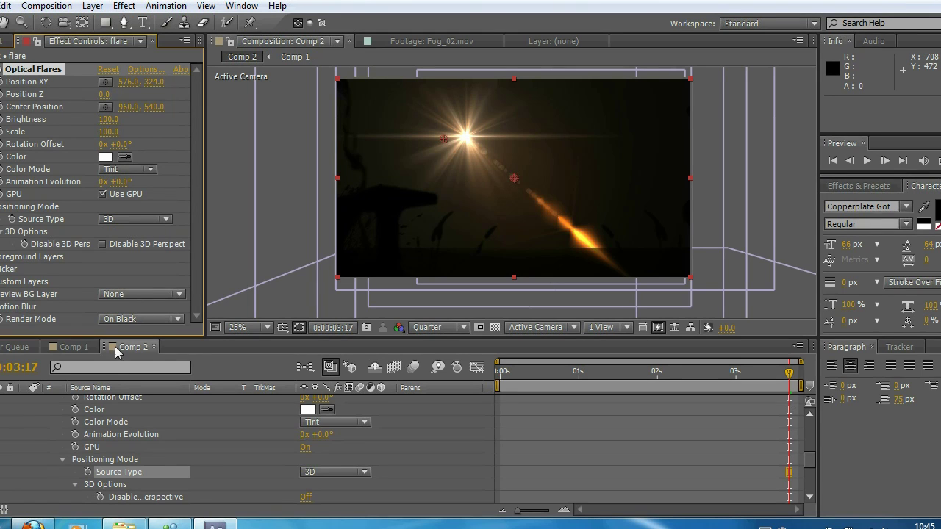
pyautogui.scroll(1, 61, 440)
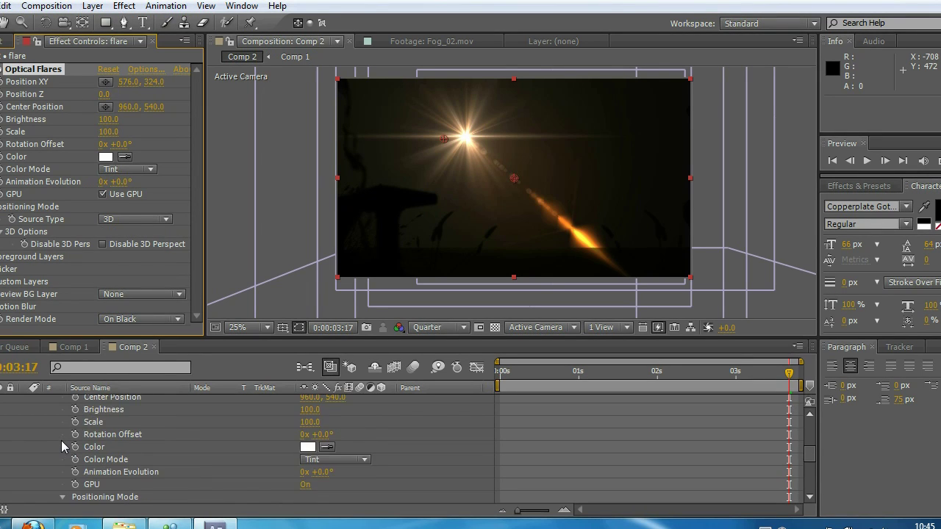
pyautogui.scroll(1, 61, 440)
pyautogui.scroll(2, 61, 440)
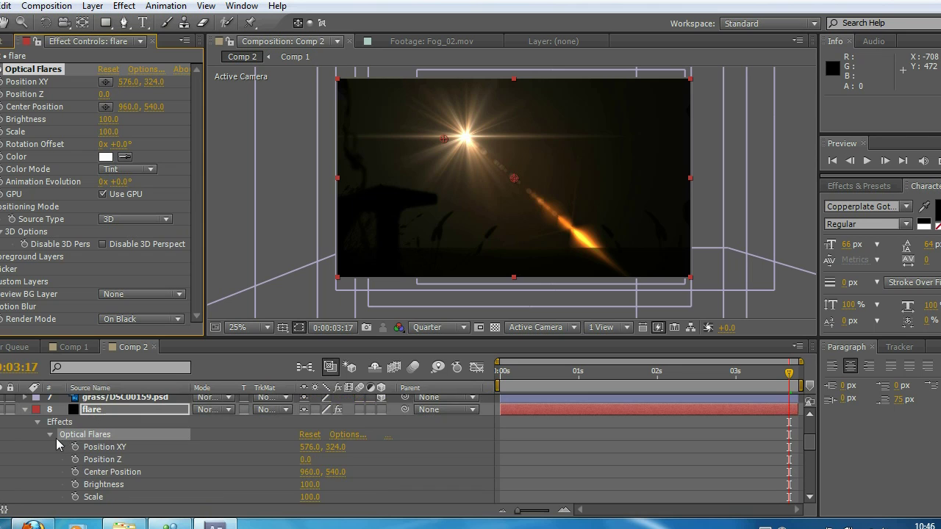
# Collapse the flare layer and set its blending mode to Add in the timeline
pyautogui.click(25, 409)
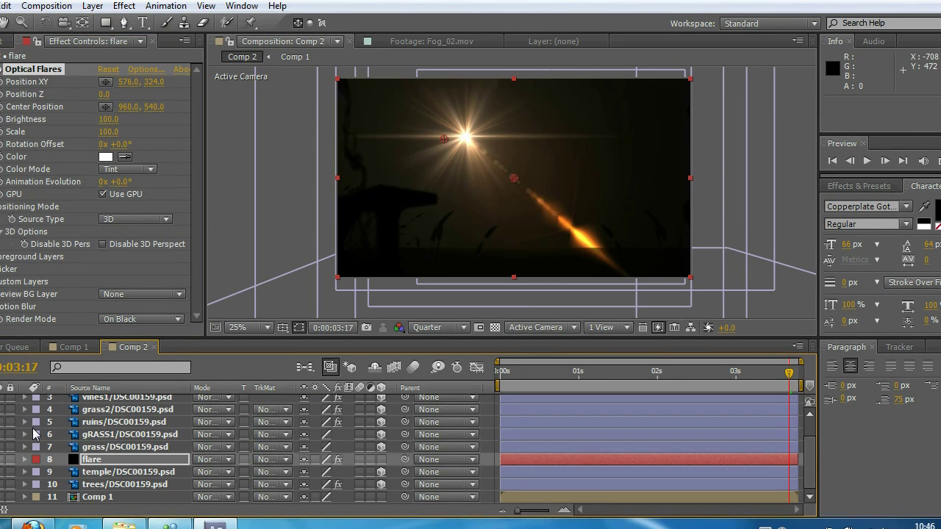
pyautogui.click(286, 460)
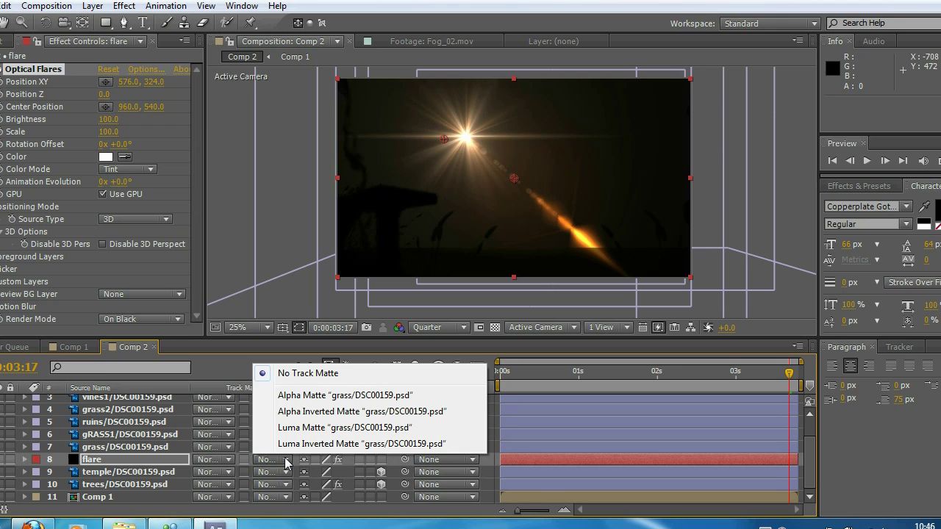
pyautogui.click(230, 462)
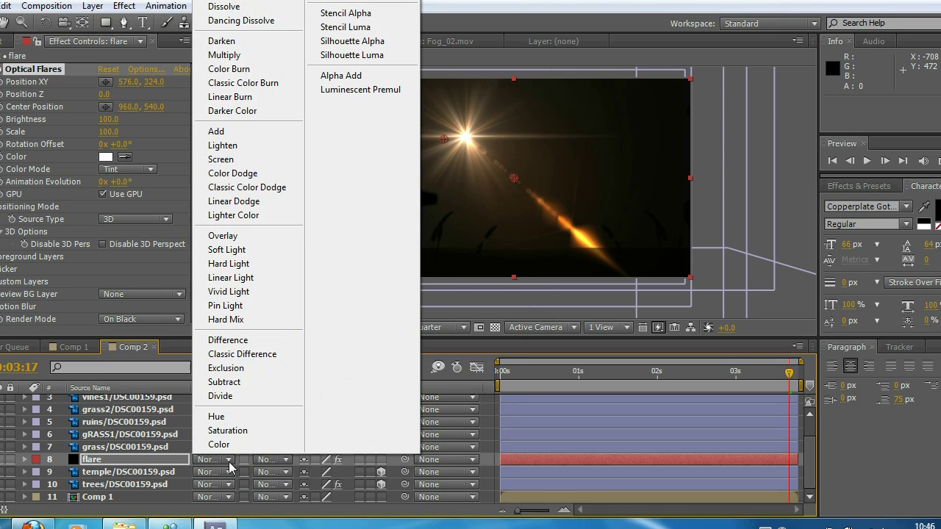
pyautogui.click(237, 133)
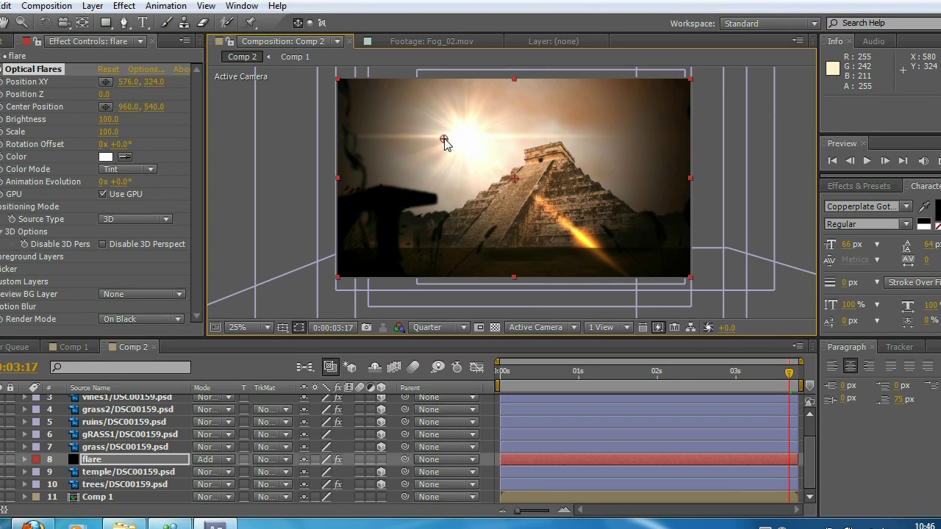
# Drag the flare's position onto the pyramid peak and turn on the layer's 3D switch
pyautogui.moveTo(789, 375)
pyautogui.mouseDown()
pyautogui.moveTo(695, 386)
pyautogui.moveTo(769, 384)
pyautogui.mouseUp()
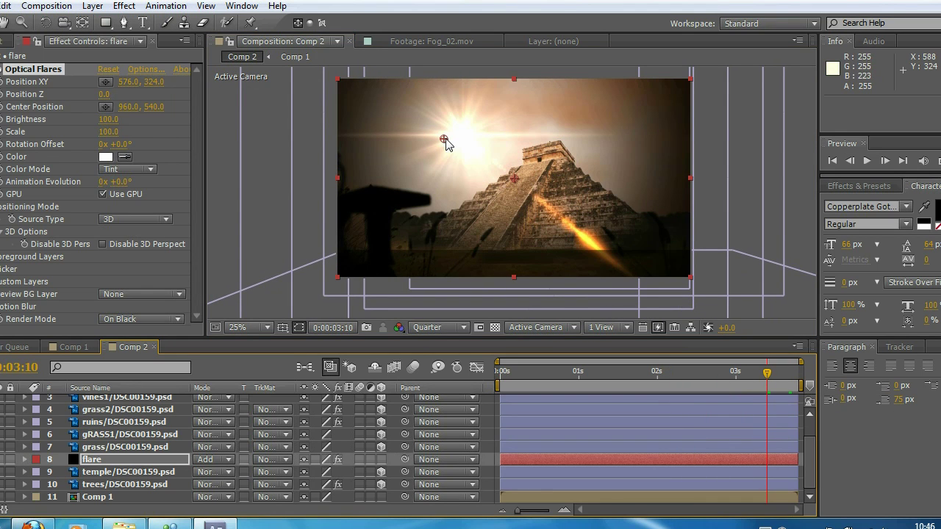
pyautogui.moveTo(444, 140); pyautogui.dragTo(502, 148)
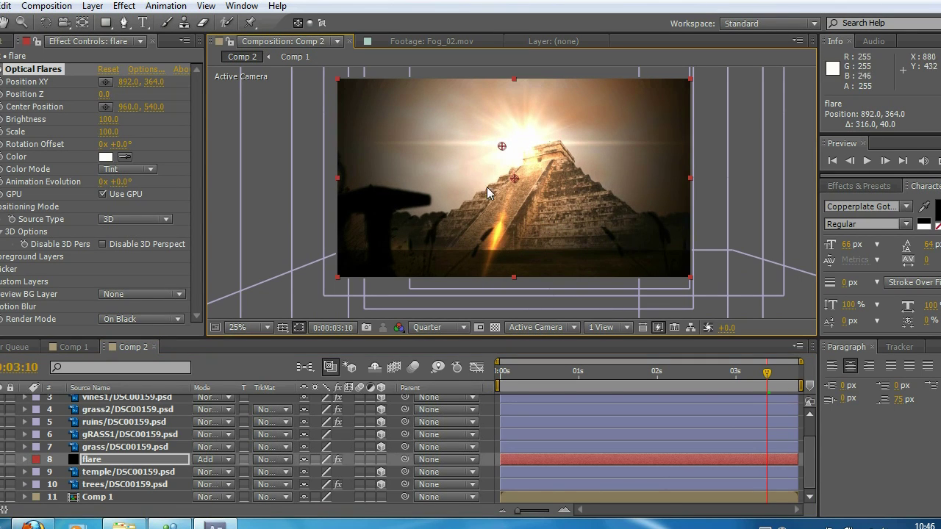
pyautogui.click(380, 460)
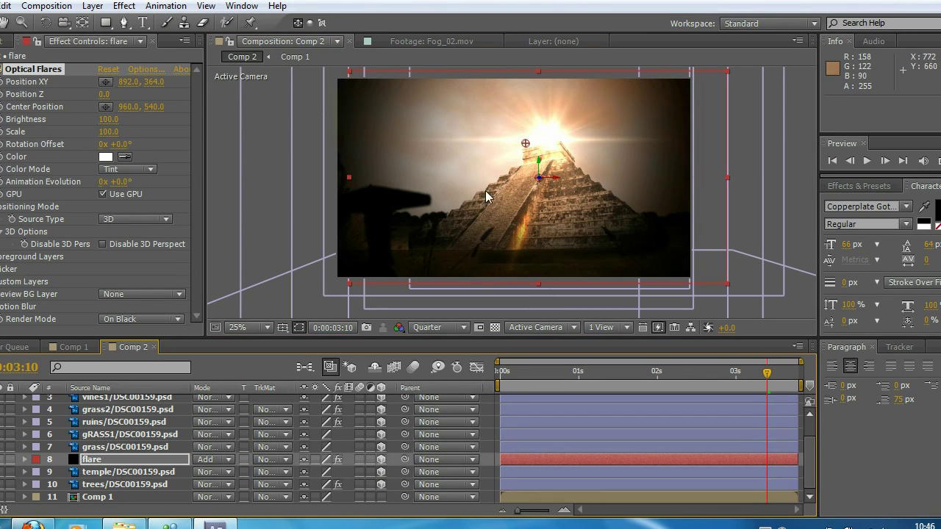
pyautogui.moveTo(525, 144); pyautogui.dragTo(507, 150)
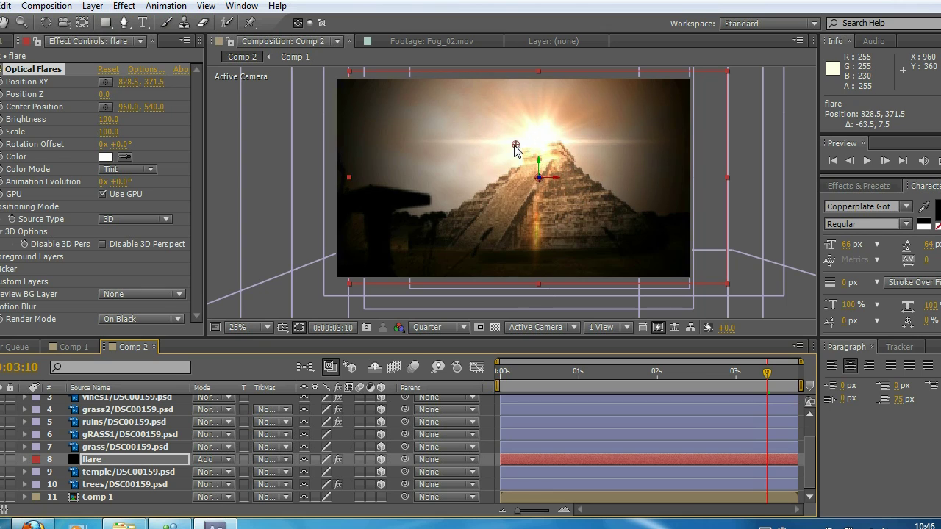